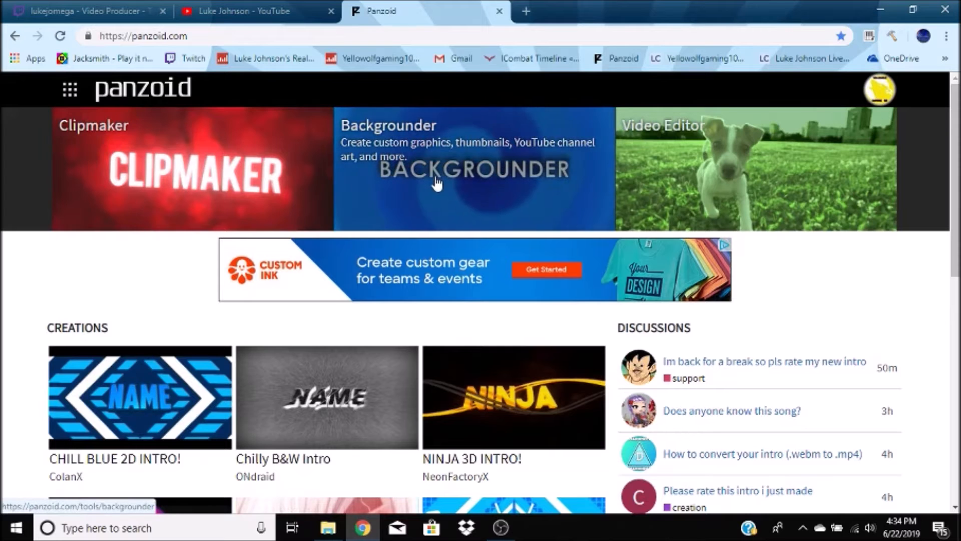
- Open the Backgrounder tool from the Panzoid home page
{"action": "left_click", "coordinate": [397, 187]}
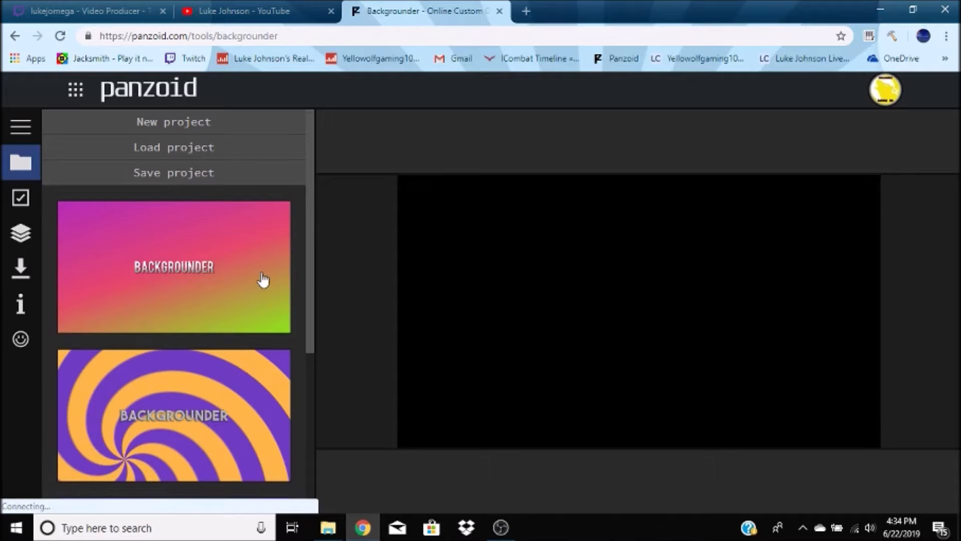
{"action": "scroll", "coordinate": [263, 279], "scroll_direction": "down", "scroll_amount": 5}
{"action": "scroll", "coordinate": [263, 279], "scroll_direction": "up", "scroll_amount": 5}
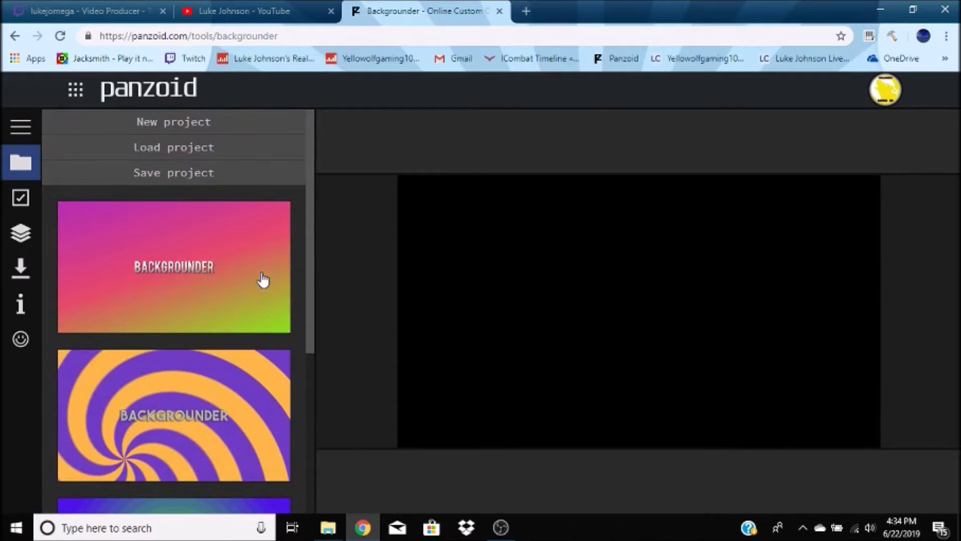
- Open the basic settings and set the preset type to YouTube Video Thumbnail
{"action": "left_click", "coordinate": [23, 197]}
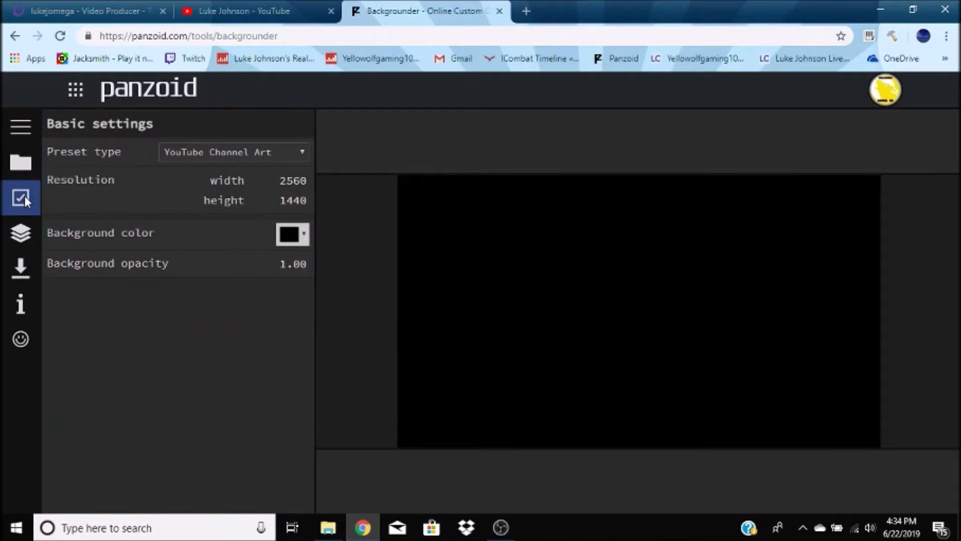
{"action": "left_click", "coordinate": [241, 151]}
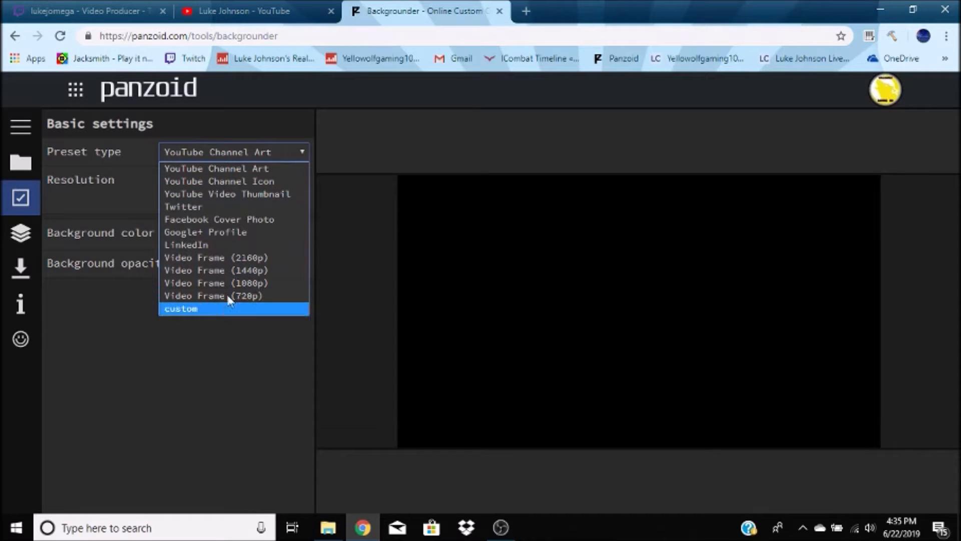
{"action": "left_click", "coordinate": [237, 193]}
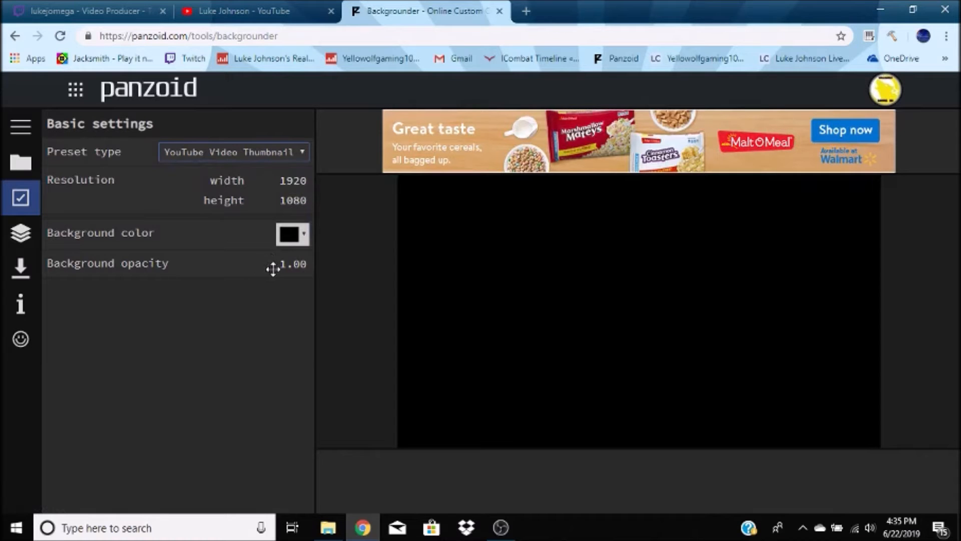
{"action": "left_click", "coordinate": [304, 238]}
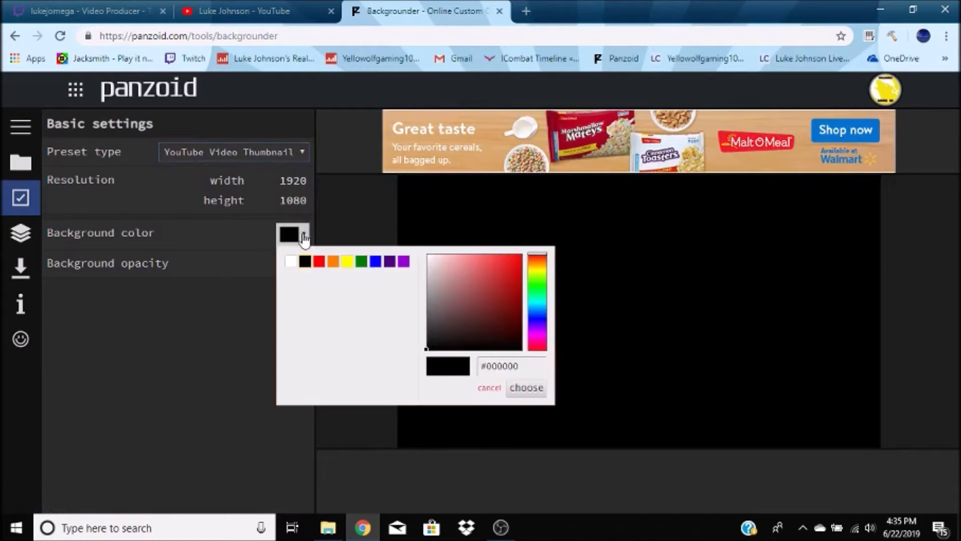
{"action": "left_click", "coordinate": [304, 239]}
- Add a Gradient layer to the project and select it for editing
{"action": "left_click", "coordinate": [24, 238]}
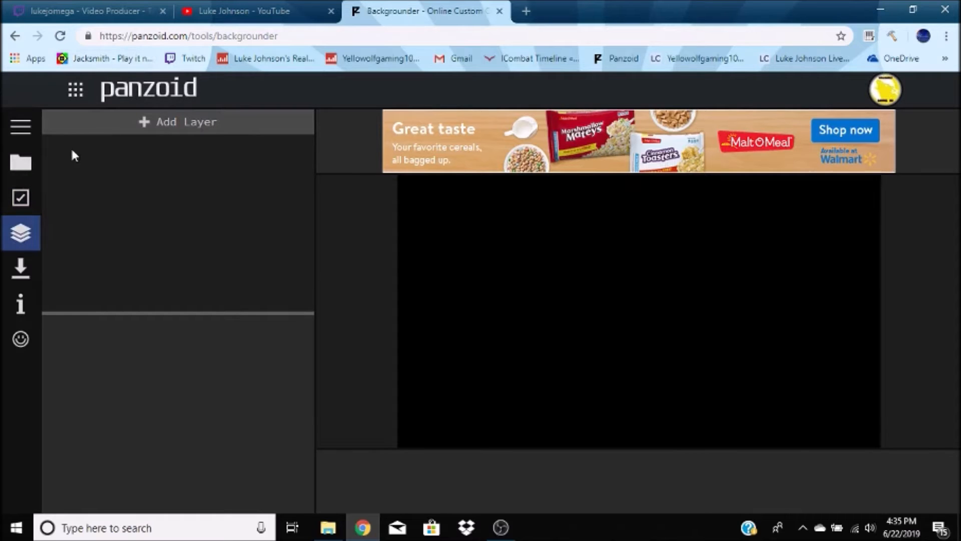
{"action": "left_click", "coordinate": [145, 129]}
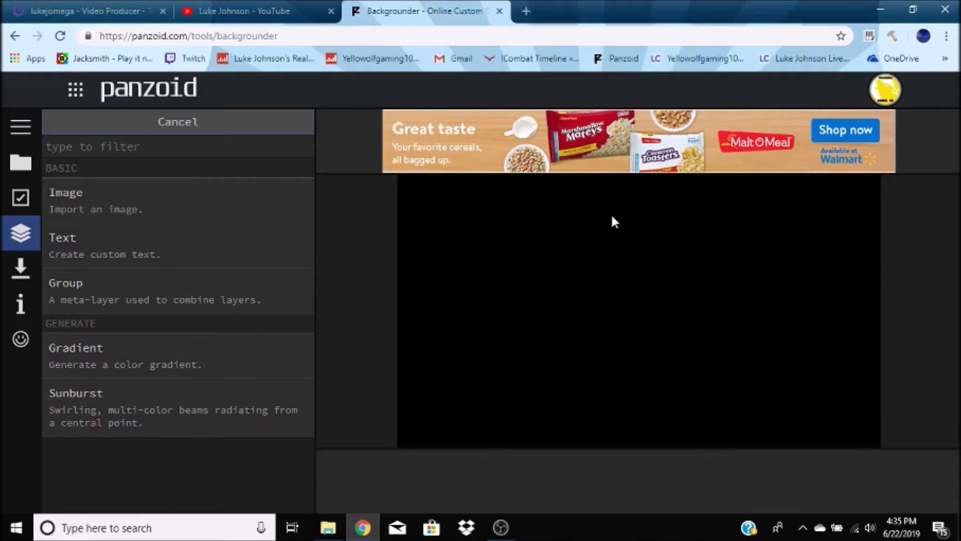
{"action": "left_click", "coordinate": [128, 366]}
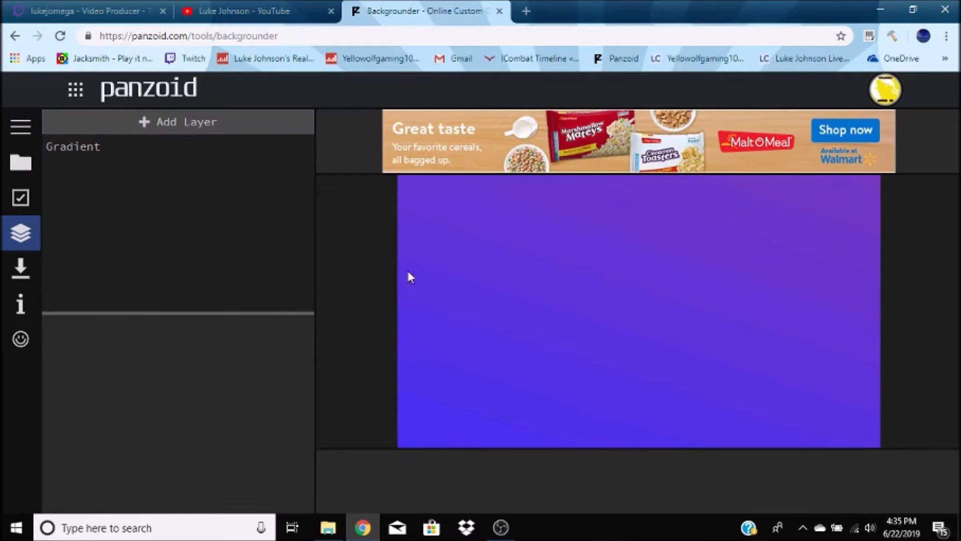
{"action": "left_click", "coordinate": [155, 144]}
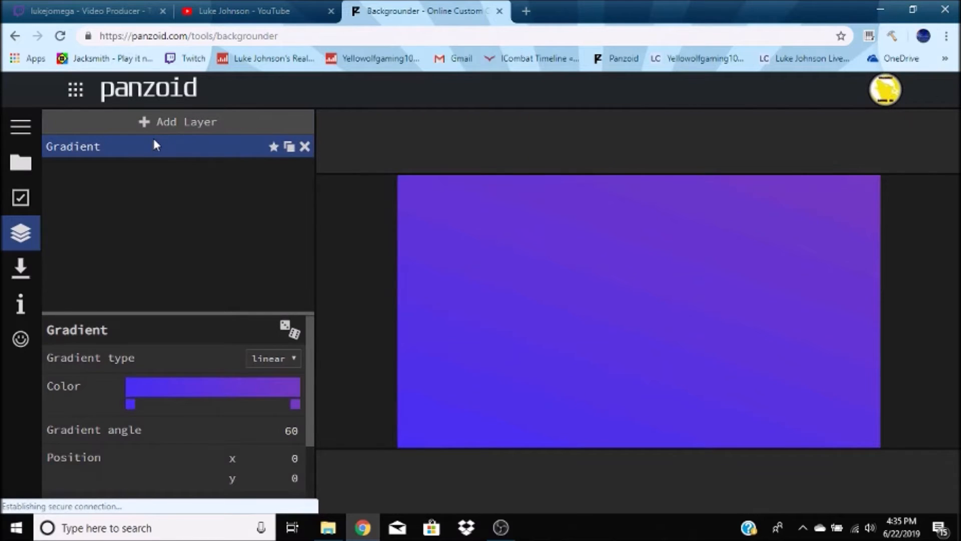
- Change the gradient's end color stop to green
{"action": "left_click", "coordinate": [295, 404]}
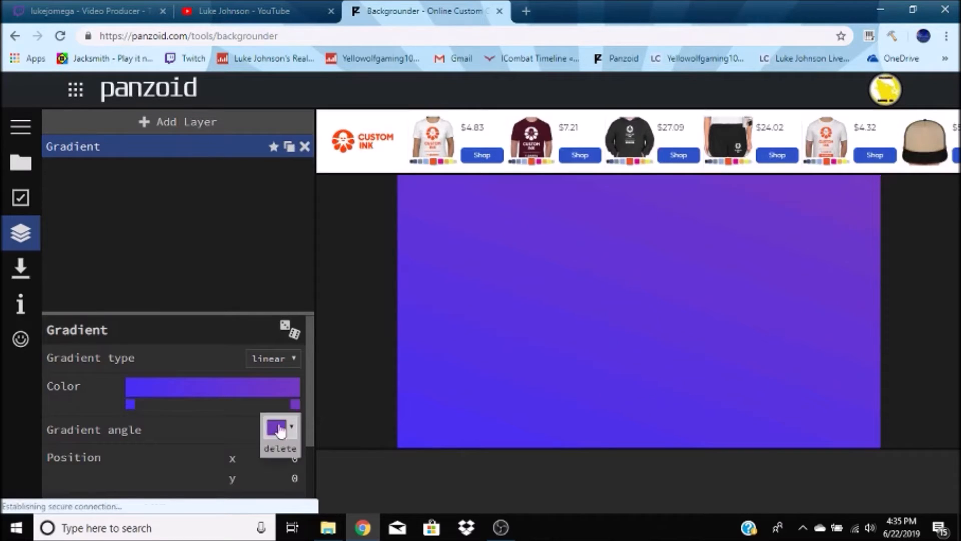
{"action": "left_click", "coordinate": [277, 427]}
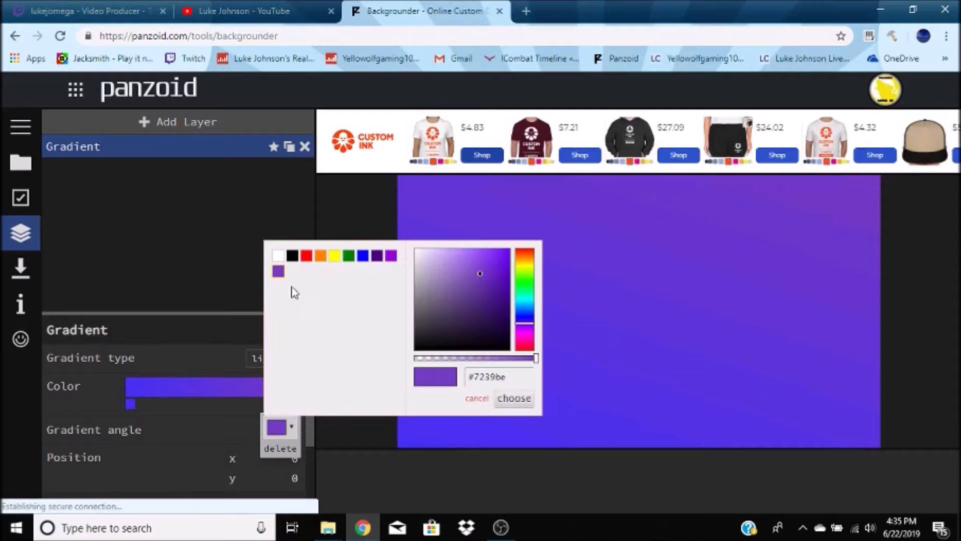
{"action": "left_click", "coordinate": [349, 256]}
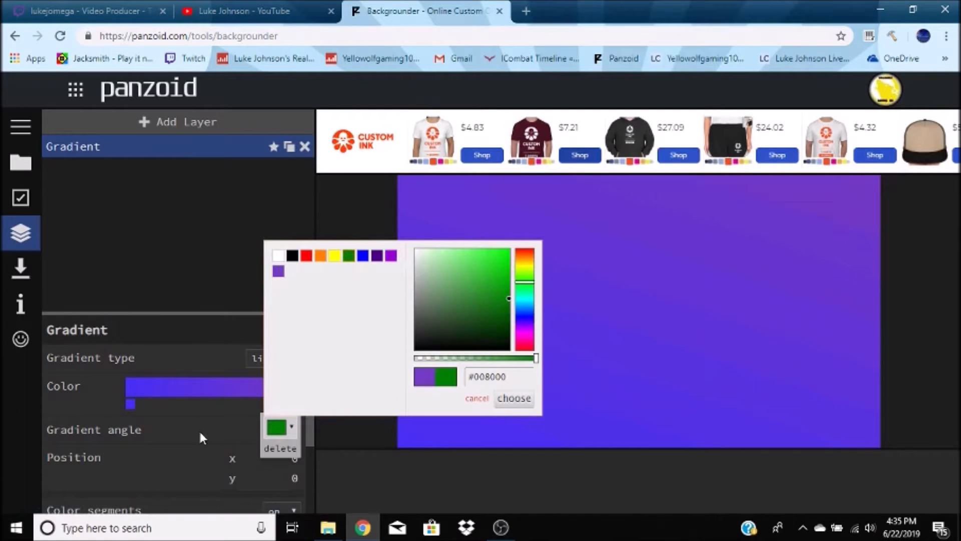
{"action": "left_click", "coordinate": [353, 199]}
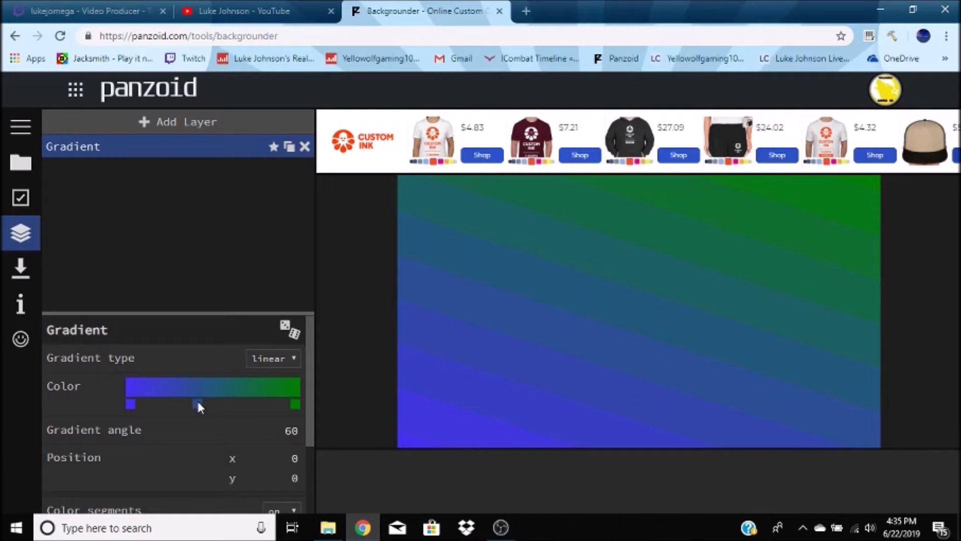
- Add a middle color stop to the gradient and set it to orange
{"action": "left_click", "coordinate": [198, 403]}
{"action": "left_click", "coordinate": [209, 427]}
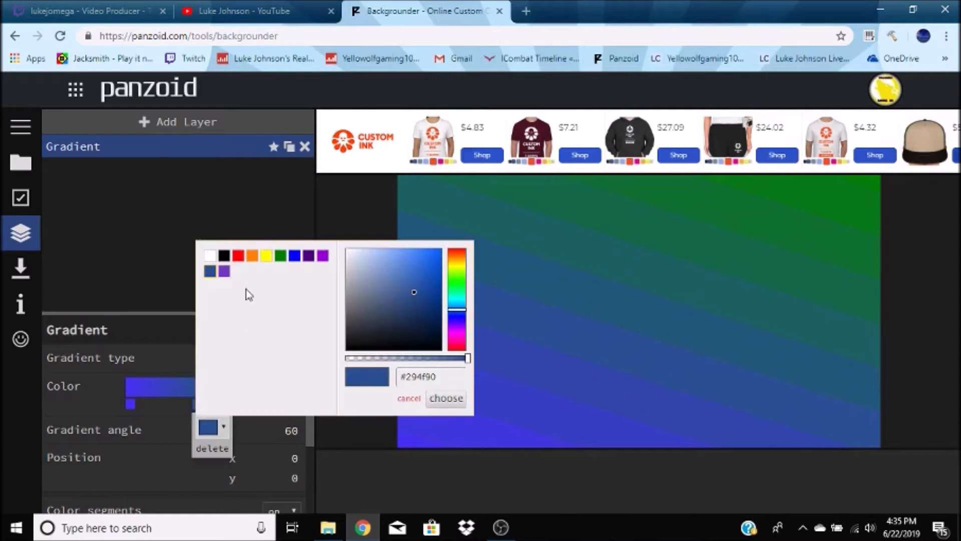
{"action": "left_click", "coordinate": [252, 256]}
{"action": "left_click", "coordinate": [459, 402]}
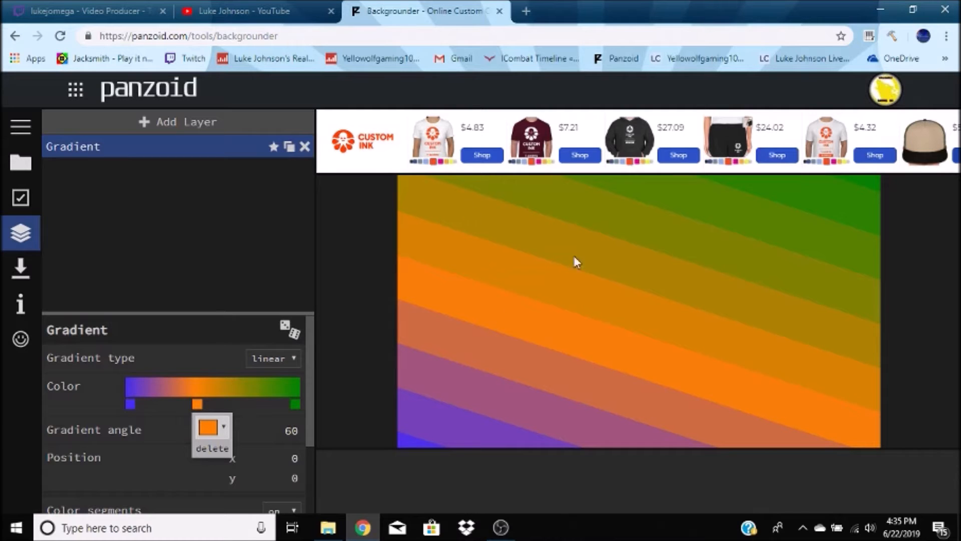
- Randomize the gradient layer's settings several times to get a pink-to-yellow gradient
{"action": "left_click", "coordinate": [285, 327]}
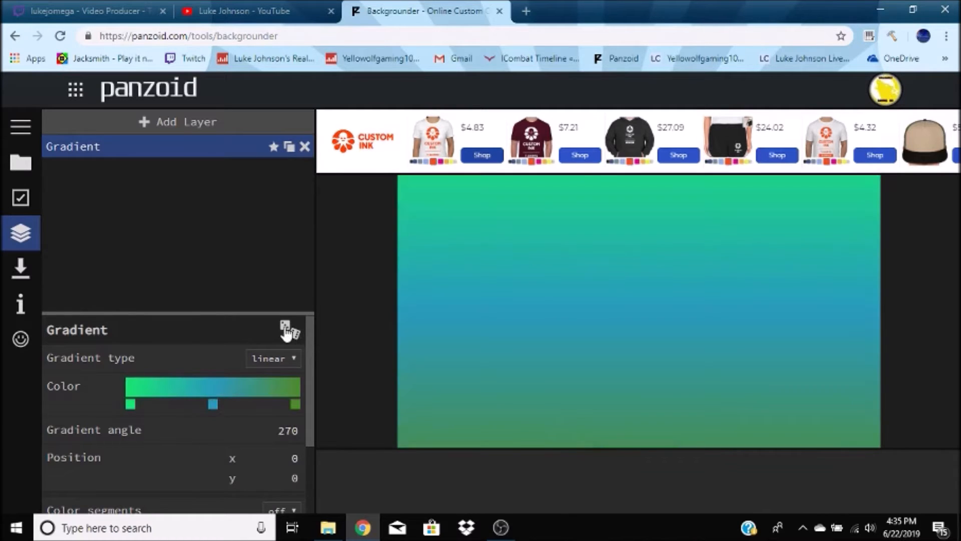
{"action": "left_click", "coordinate": [285, 331]}
{"action": "left_click", "coordinate": [286, 330]}
{"action": "left_click", "coordinate": [286, 330]}
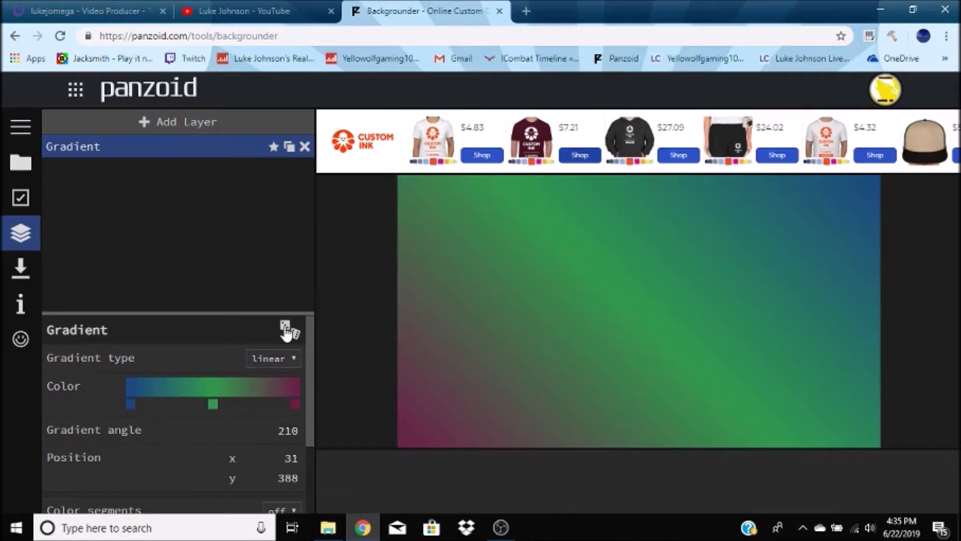
{"action": "left_click", "coordinate": [286, 331]}
{"action": "left_click", "coordinate": [286, 330]}
{"action": "left_click", "coordinate": [285, 330]}
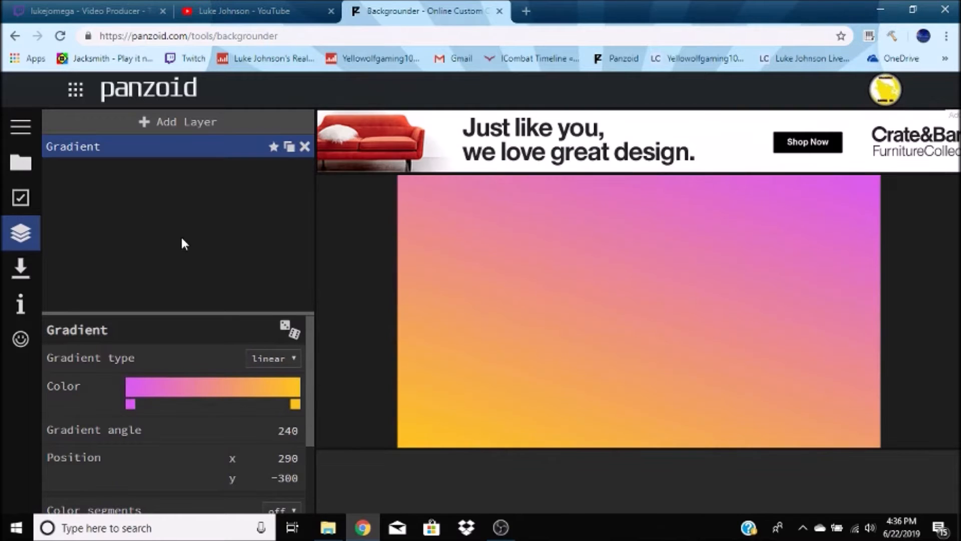
- Add a Text layer and select it for editing
{"action": "left_click", "coordinate": [146, 123]}
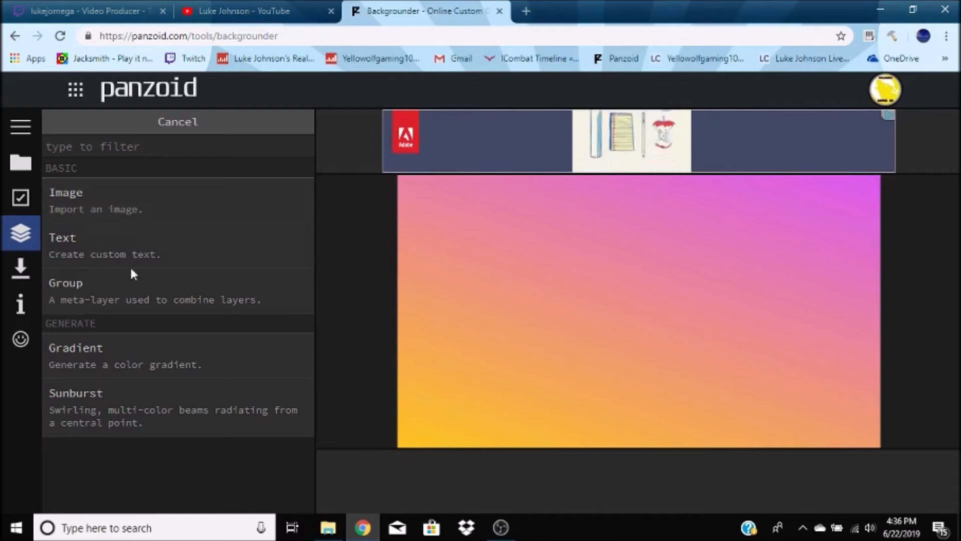
{"action": "left_click", "coordinate": [152, 239]}
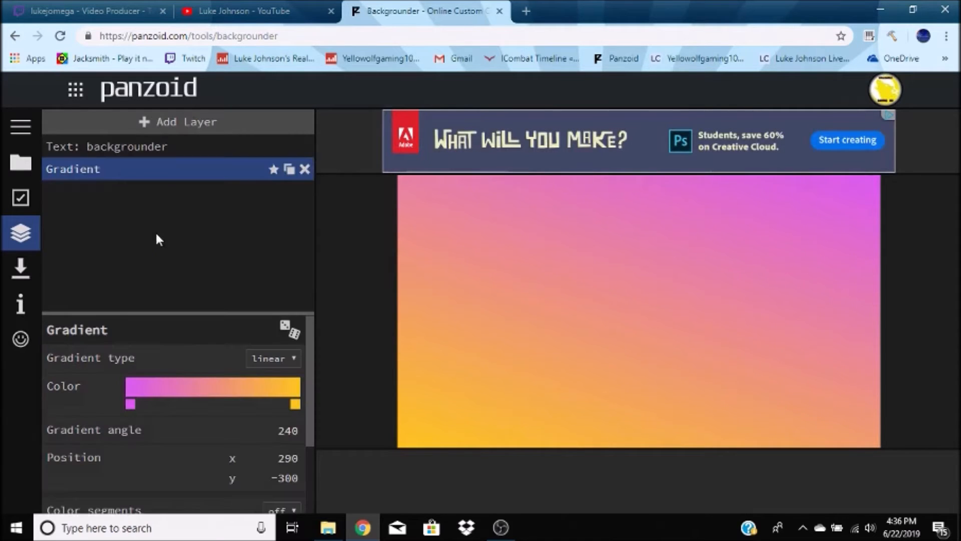
{"action": "left_click", "coordinate": [101, 146]}
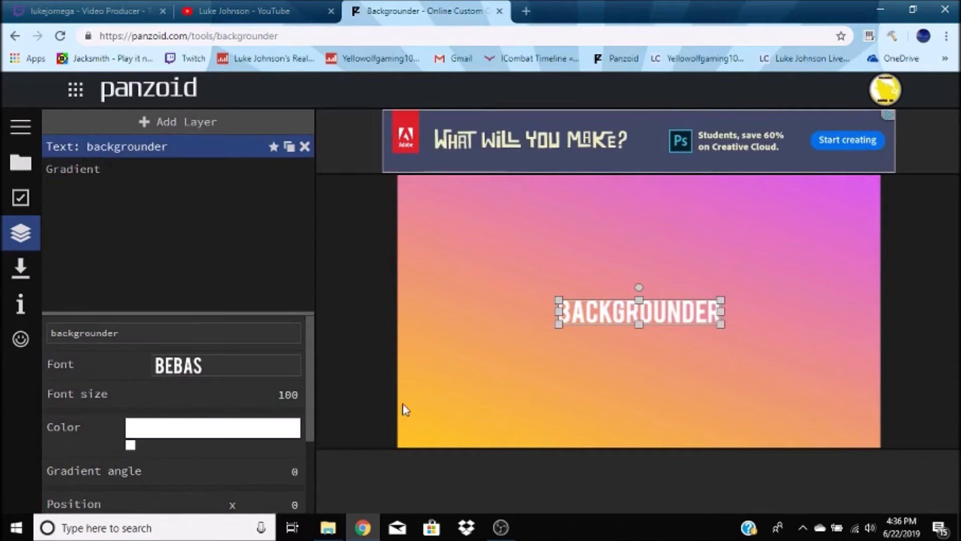
- Replace the text layer's content with "60/70 Sub Special"
{"action": "left_click_drag", "start_coordinate": [151, 336], "coordinate": [37, 320]}
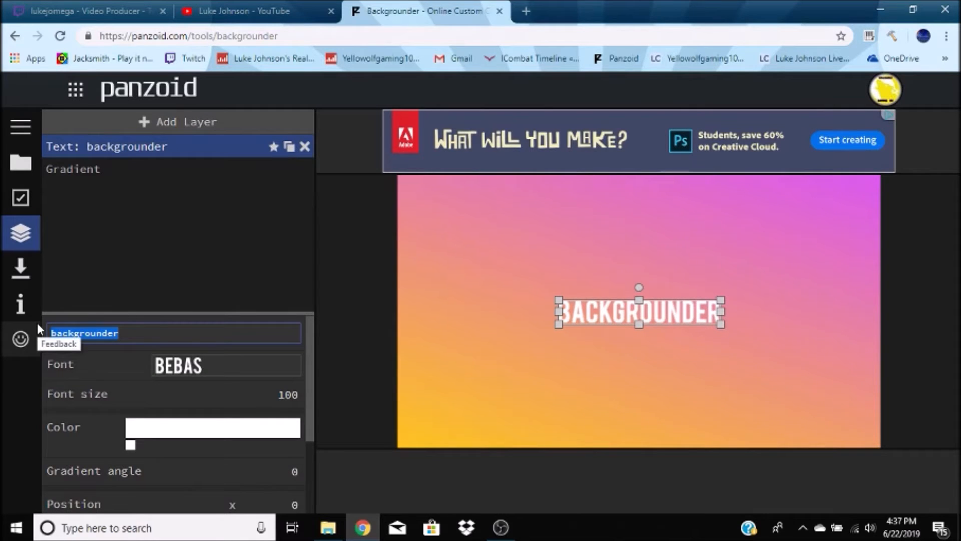
{"action": "key", "text": "BackSpace"}
{"action": "type", "text": "60"}
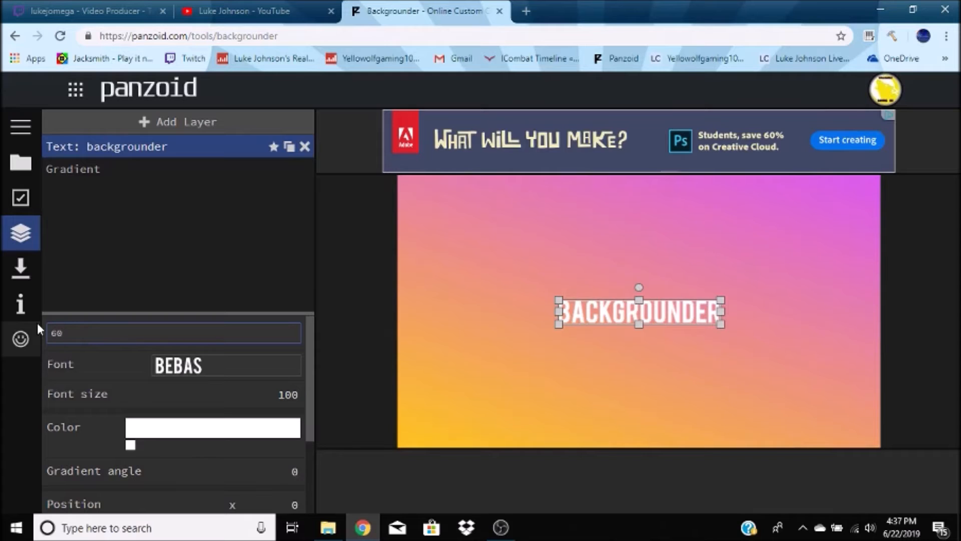
{"action": "type", "text": "/70 "}
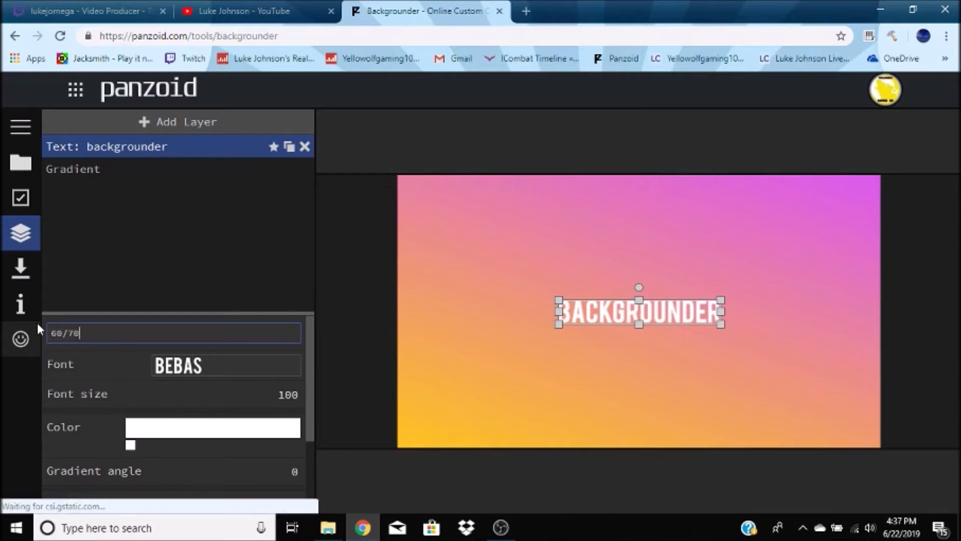
{"action": "type", "text": "su"}
{"action": "key", "text": "BackSpace"}
{"action": "key", "text": "BackSpace"}
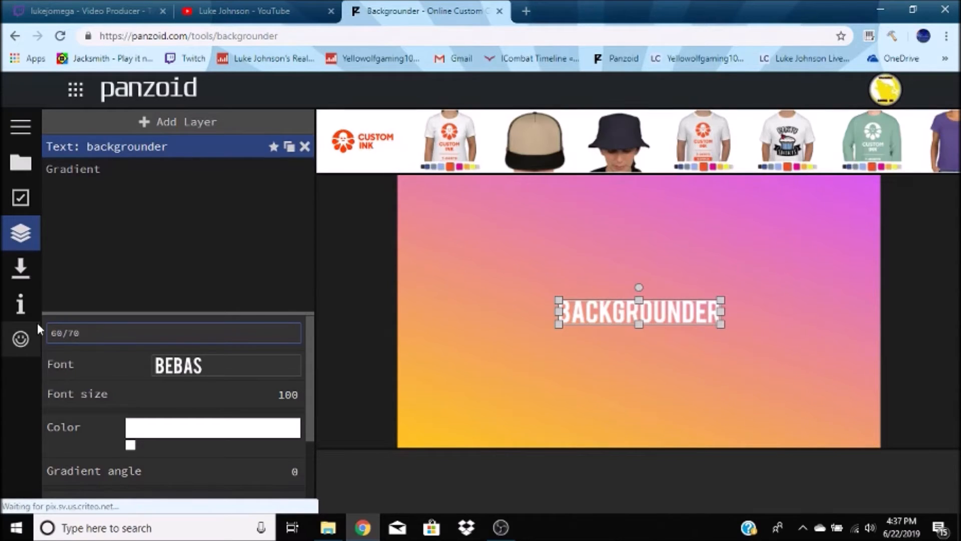
{"action": "type", "text": "Sub"}
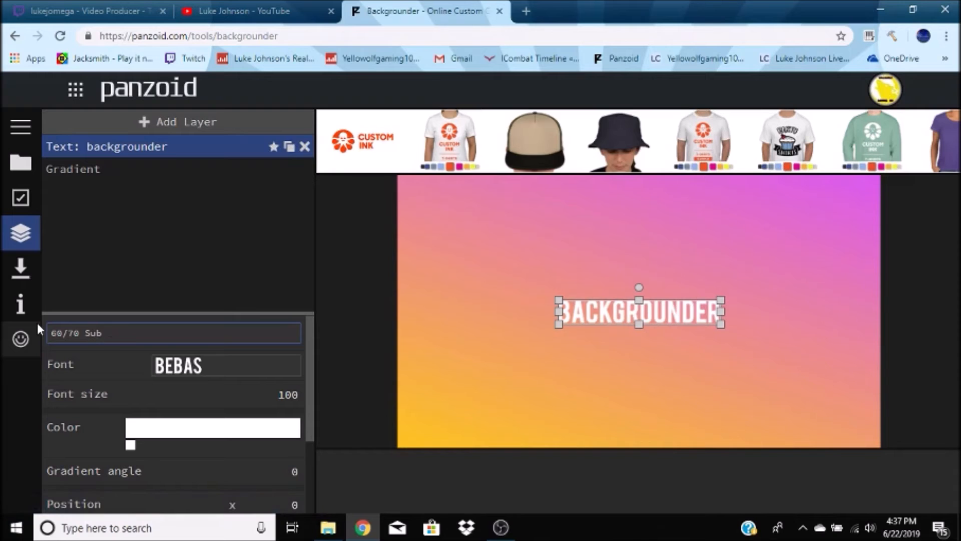
{"action": "type", "text": " Special"}
{"action": "left_click", "coordinate": [356, 292]}
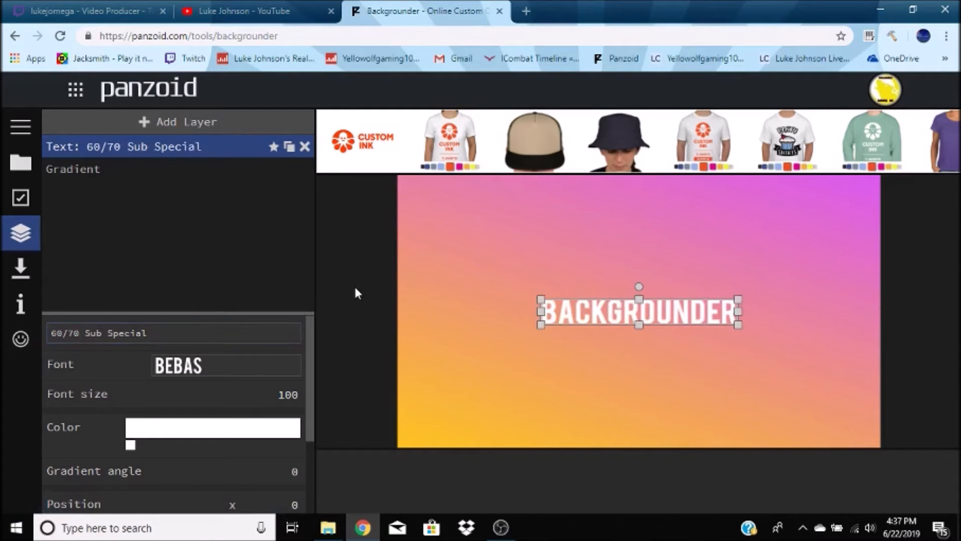
- Set the text layer's font to smudgestick
{"action": "left_click", "coordinate": [171, 368]}
{"action": "scroll", "coordinate": [183, 308], "scroll_direction": "down", "scroll_amount": 6}
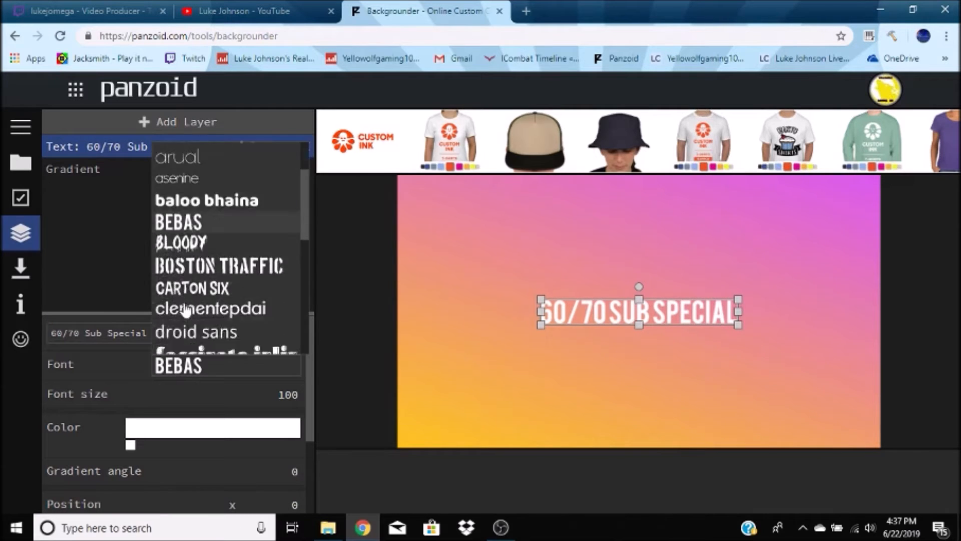
{"action": "scroll", "coordinate": [185, 311], "scroll_direction": "down", "scroll_amount": 3}
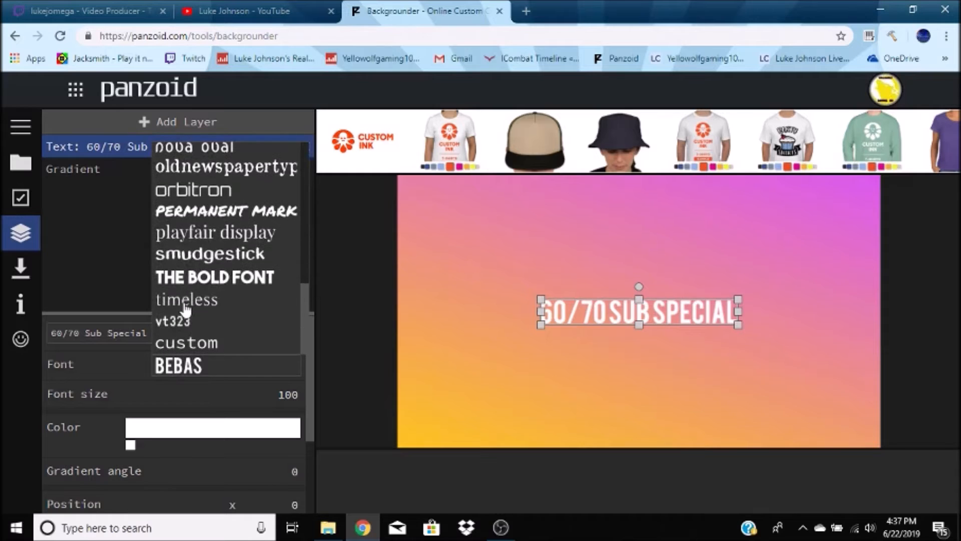
{"action": "left_click", "coordinate": [218, 274]}
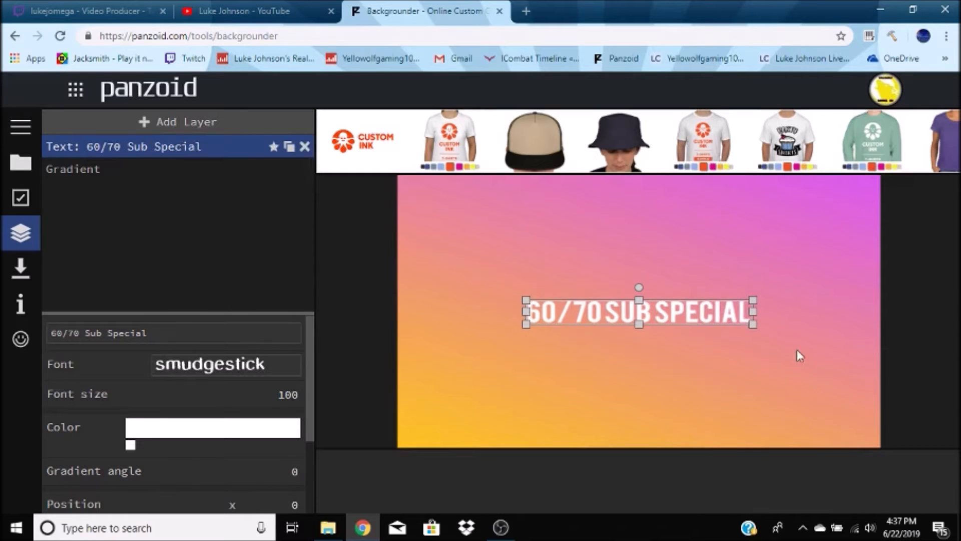
{"action": "left_click", "coordinate": [179, 365]}
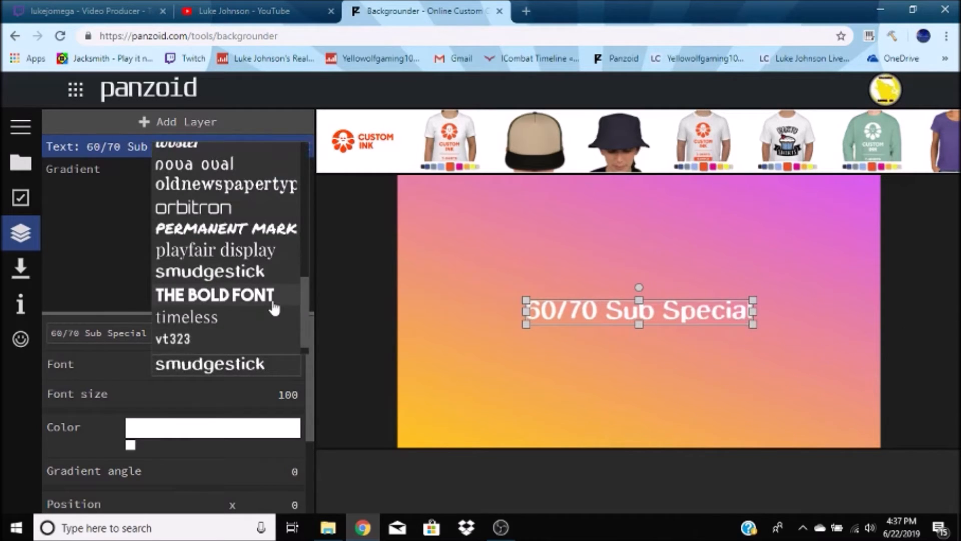
{"action": "scroll", "coordinate": [270, 300], "scroll_direction": "down", "scroll_amount": 1}
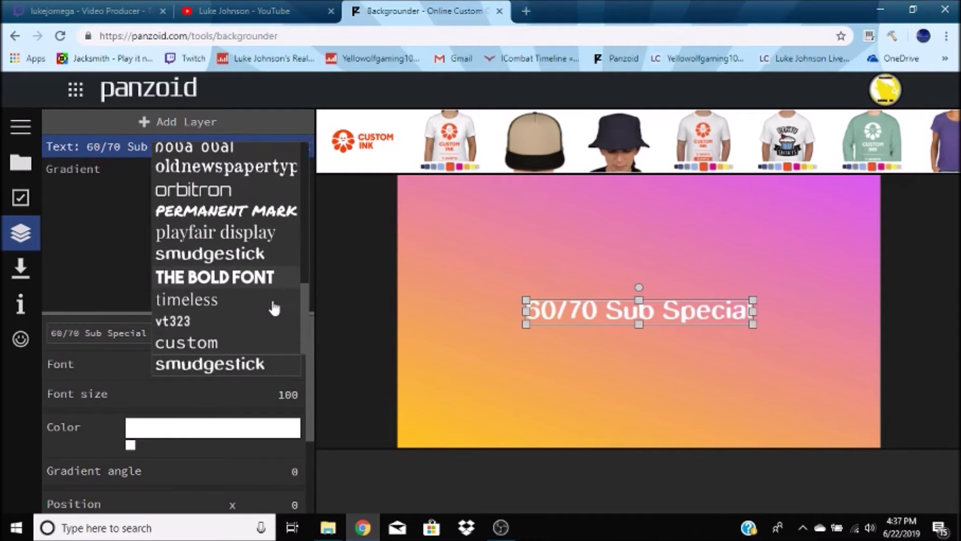
{"action": "left_click", "coordinate": [331, 284]}
- Move the text to the upper-right area of the canvas
{"action": "left_click_drag", "start_coordinate": [664, 304], "coordinate": [742, 208]}
{"action": "left_click_drag", "start_coordinate": [605, 225], "coordinate": [589, 270]}
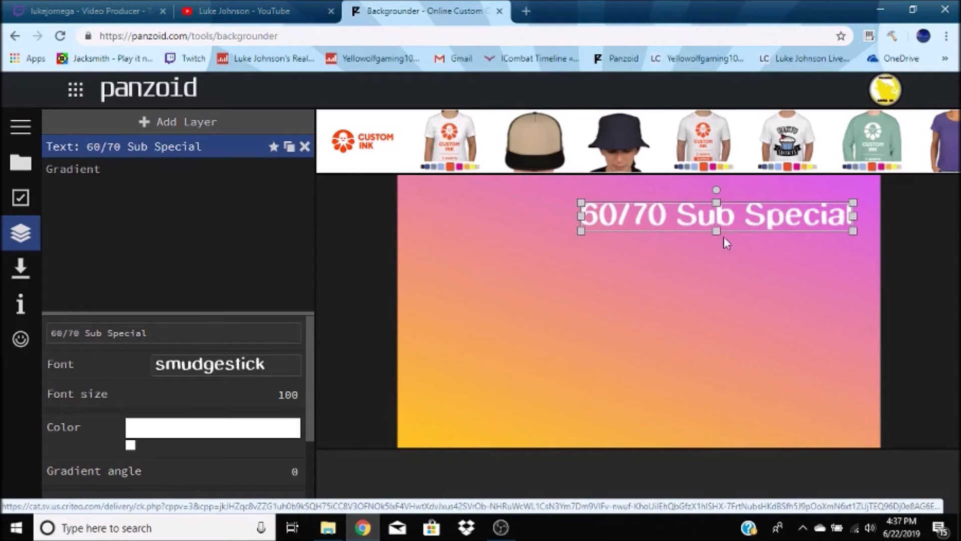
{"action": "left_click_drag", "start_coordinate": [740, 217], "coordinate": [753, 205]}
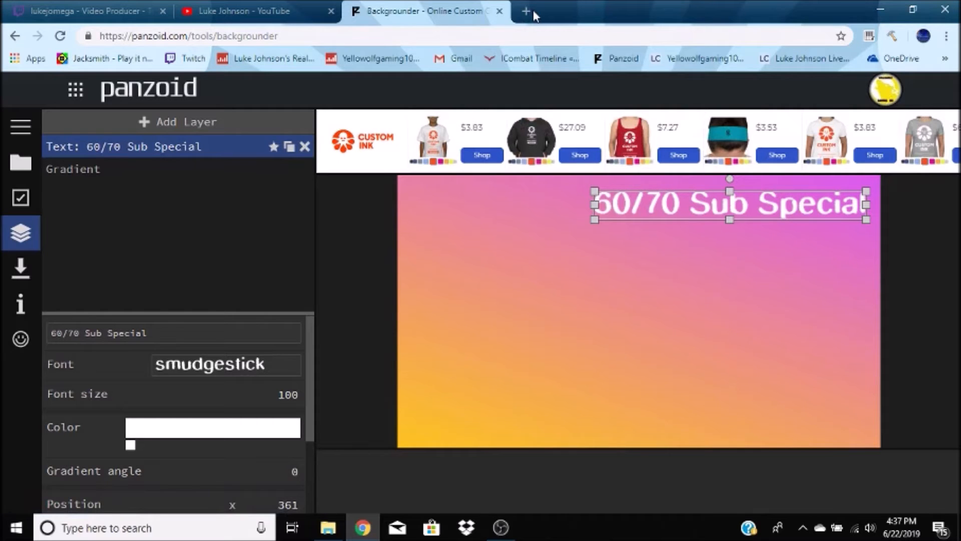
- Open a new browser tab and search Google Images for "youtube logo png"
{"action": "left_click", "coordinate": [521, 7]}
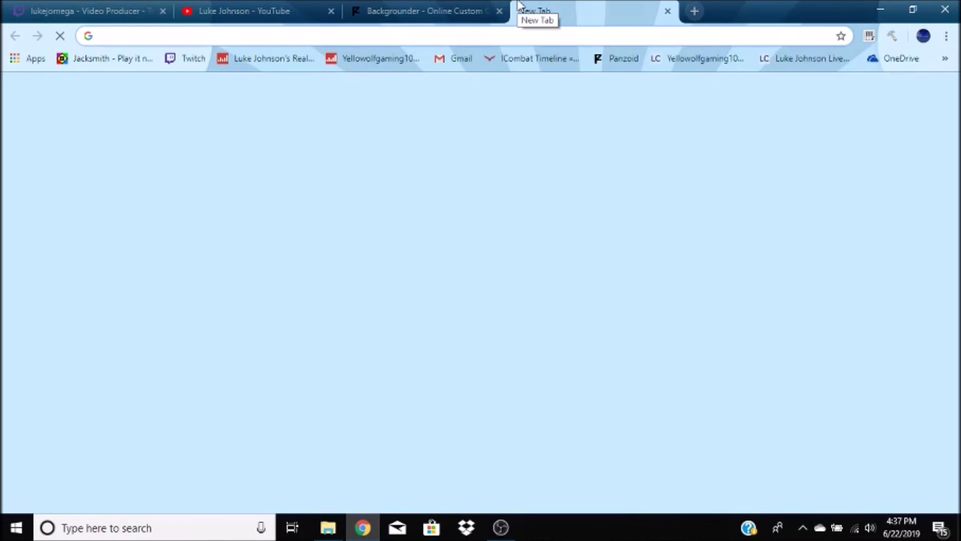
{"action": "type", "text": "you"}
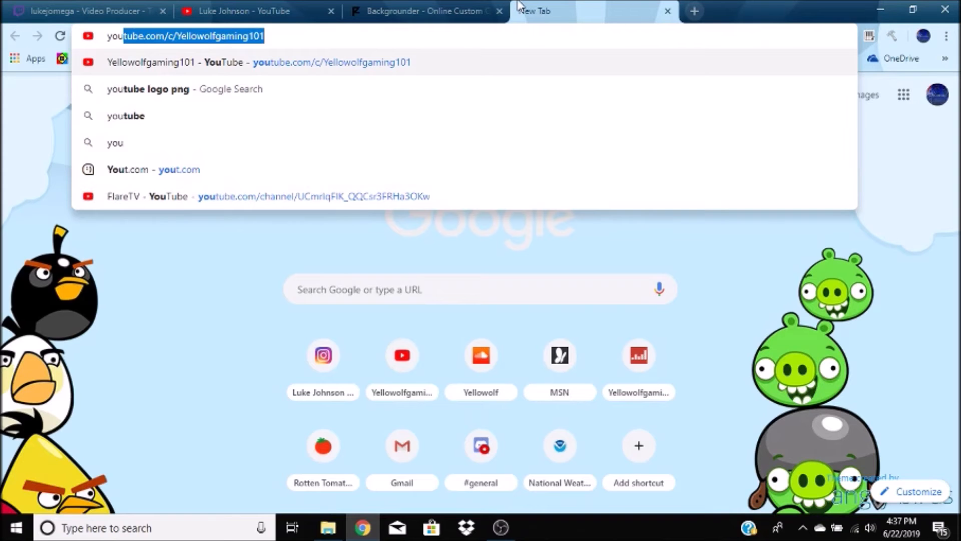
{"action": "left_click", "coordinate": [135, 100]}
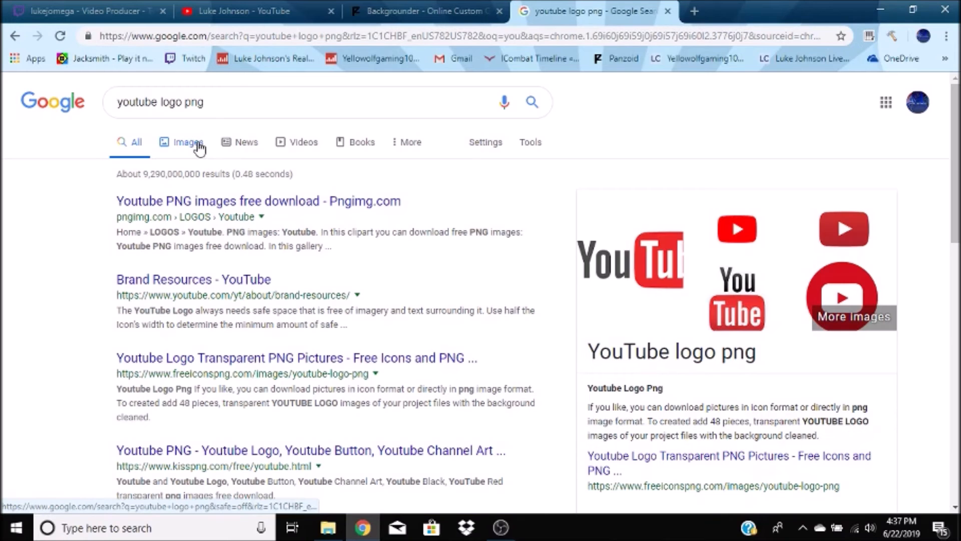
{"action": "left_click", "coordinate": [199, 144]}
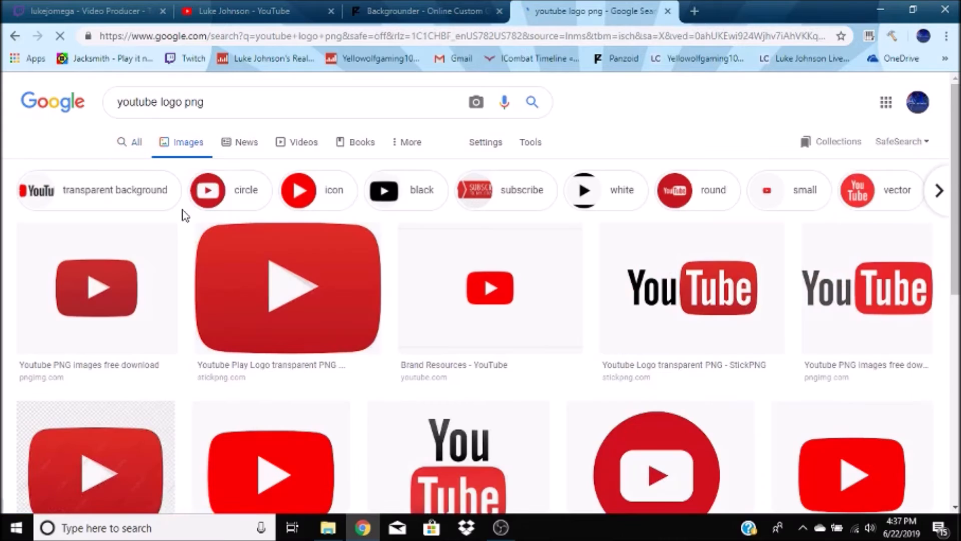
- Copy the red YouTube play-button logo image from the results and return to the Backgrounder tab
{"action": "right_click", "coordinate": [120, 287]}
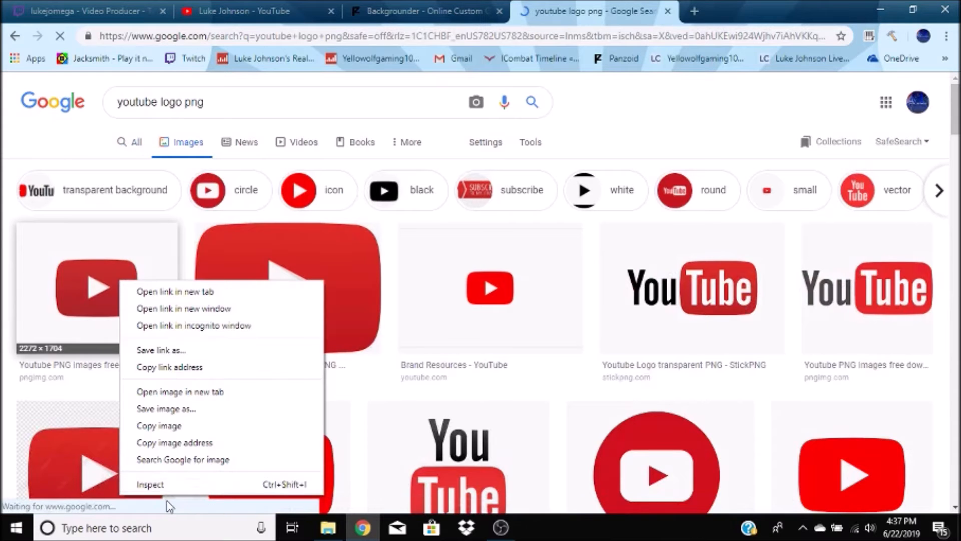
{"action": "left_click", "coordinate": [167, 426]}
{"action": "left_click", "coordinate": [55, 243]}
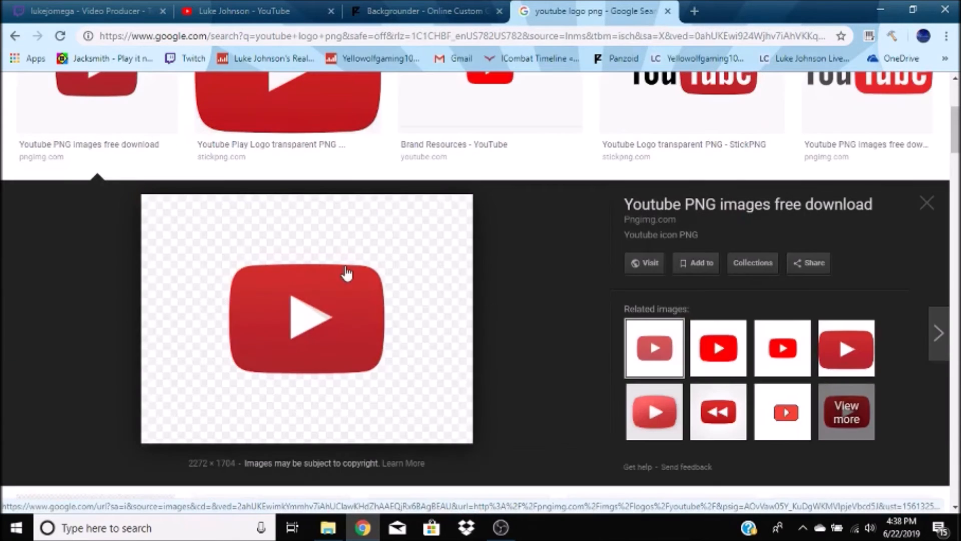
{"action": "right_click", "coordinate": [344, 266]}
{"action": "left_click", "coordinate": [385, 412]}
{"action": "left_click", "coordinate": [423, 11]}
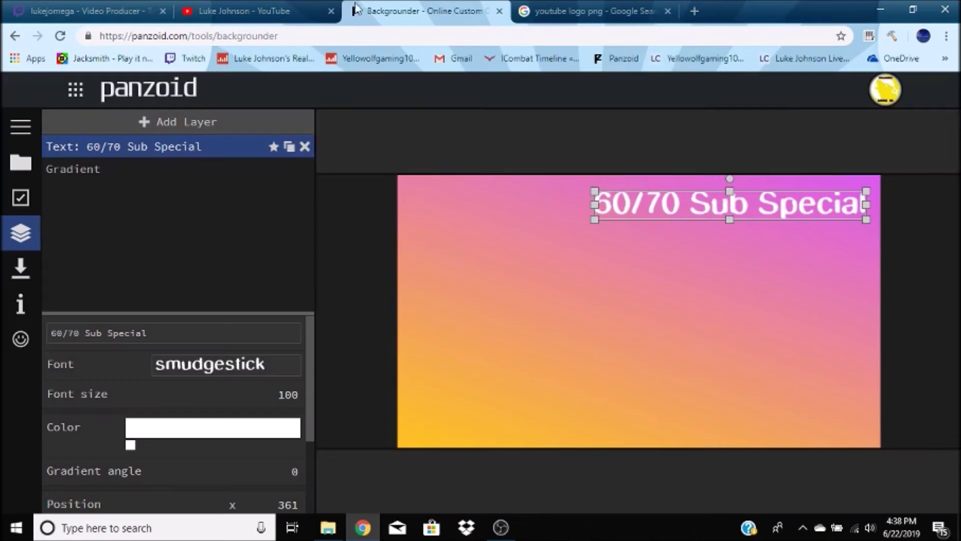